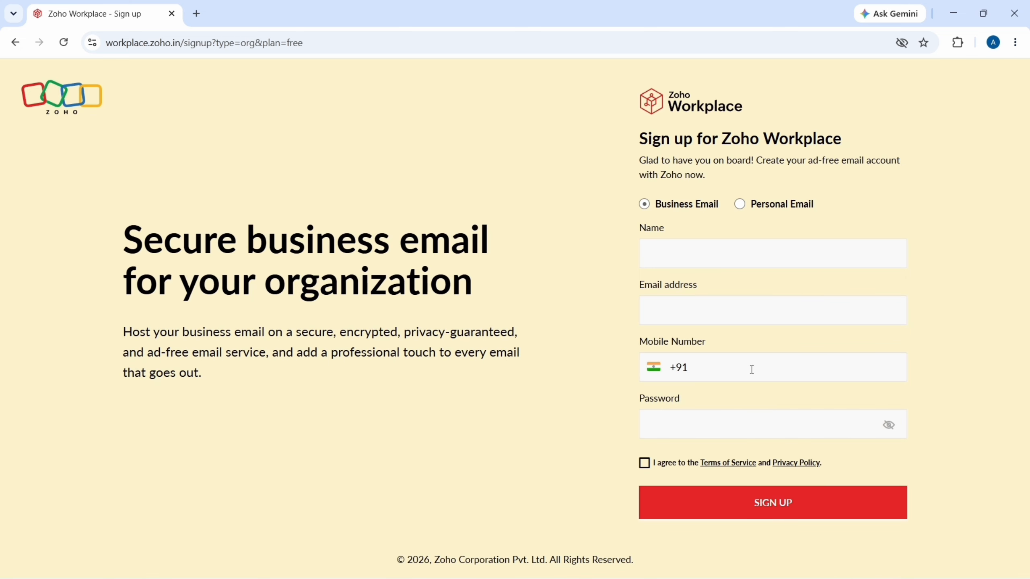
- Enter the name, email address, mobile number and password for the Business Email sign-up and submit it
{"action": "left_click", "coordinate": [709, 254]}
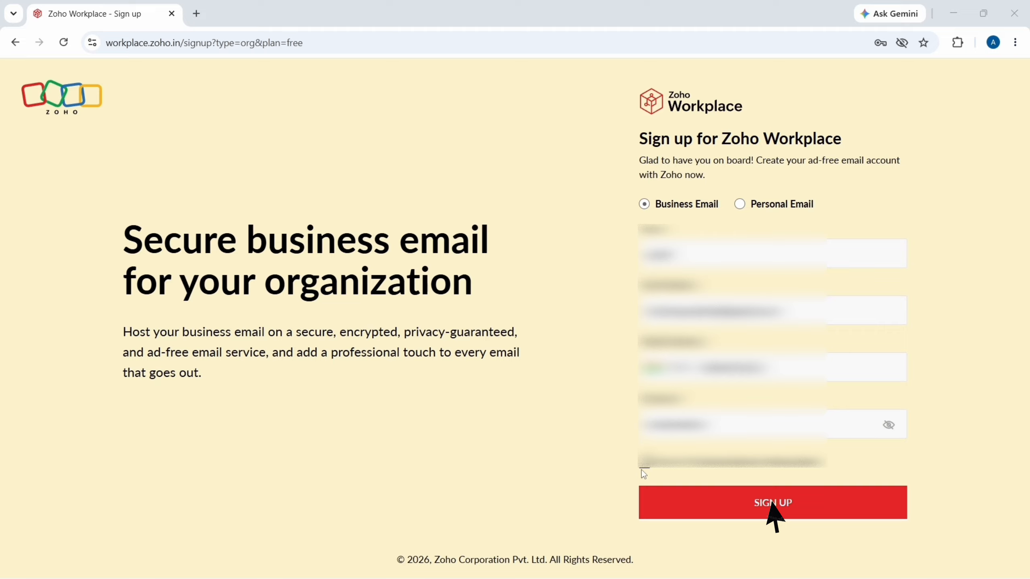
{"action": "left_click", "coordinate": [725, 503]}
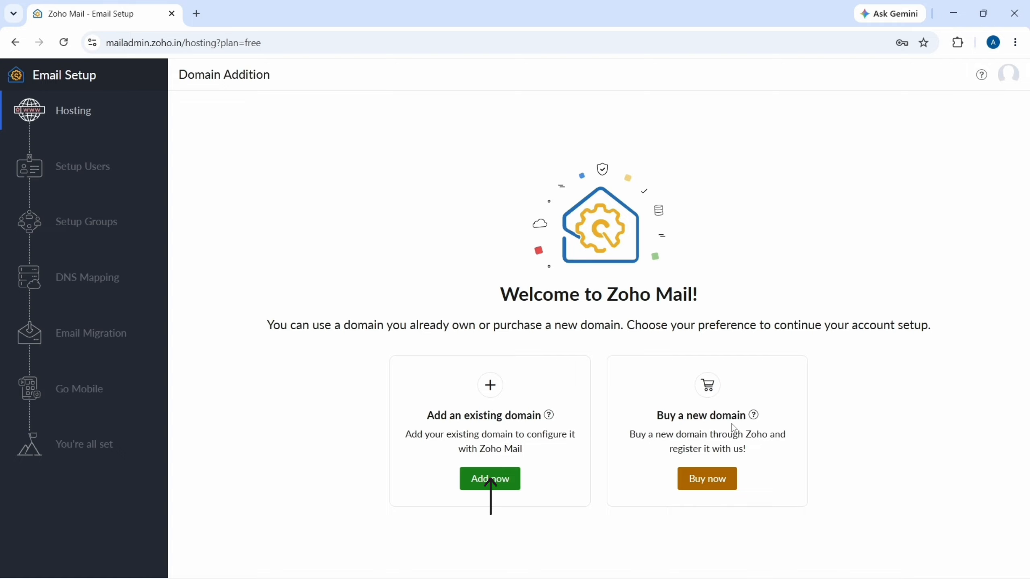
- Add the existing domain techiseasy.shop for organization Tech is Easy in IT Hardware & IT Related Services
{"action": "left_click", "coordinate": [487, 479]}
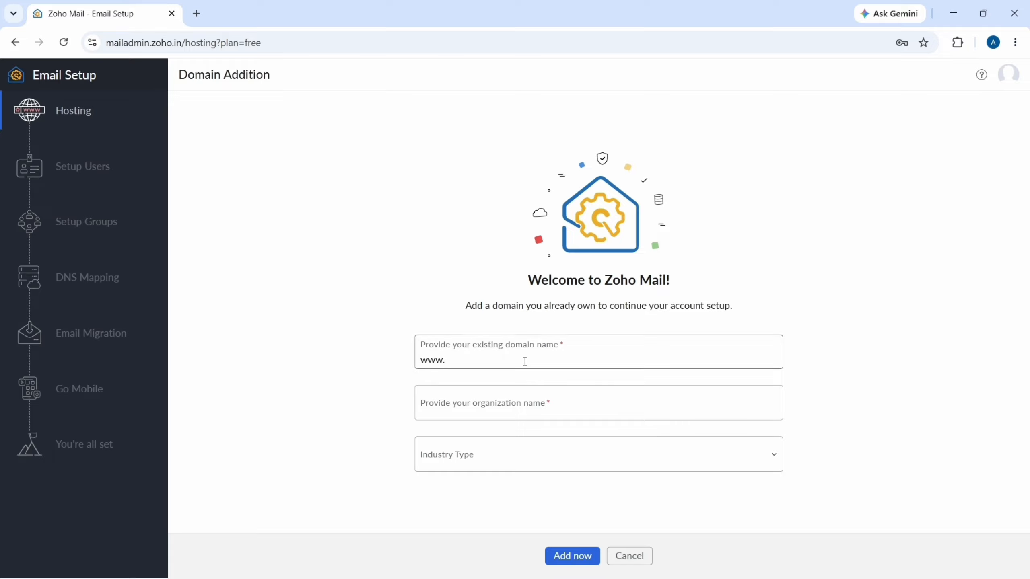
{"action": "type", "text": "techiseasy.shop"}
{"action": "left_click", "coordinate": [476, 408]}
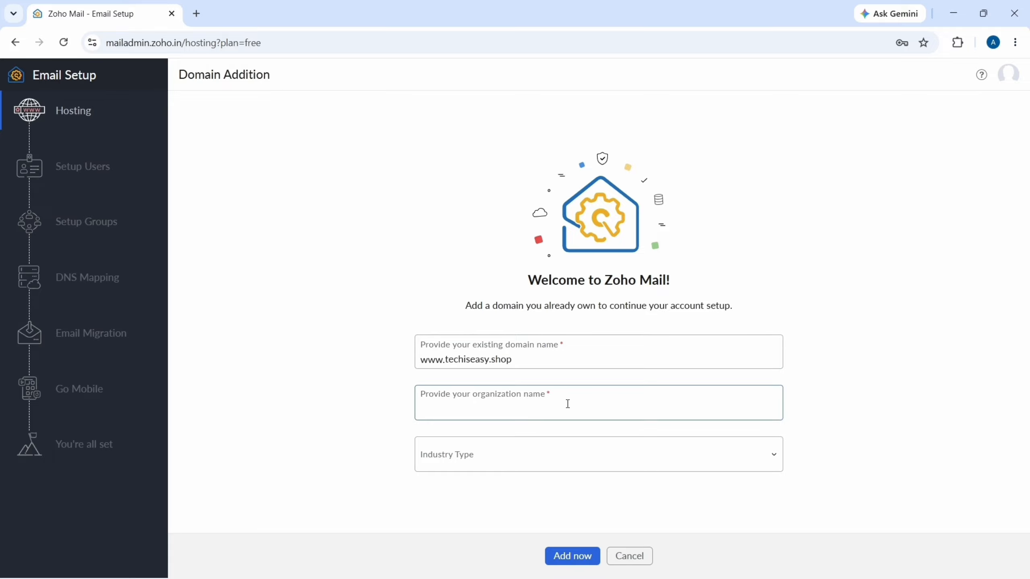
{"action": "type", "text": "Tech is Easy"}
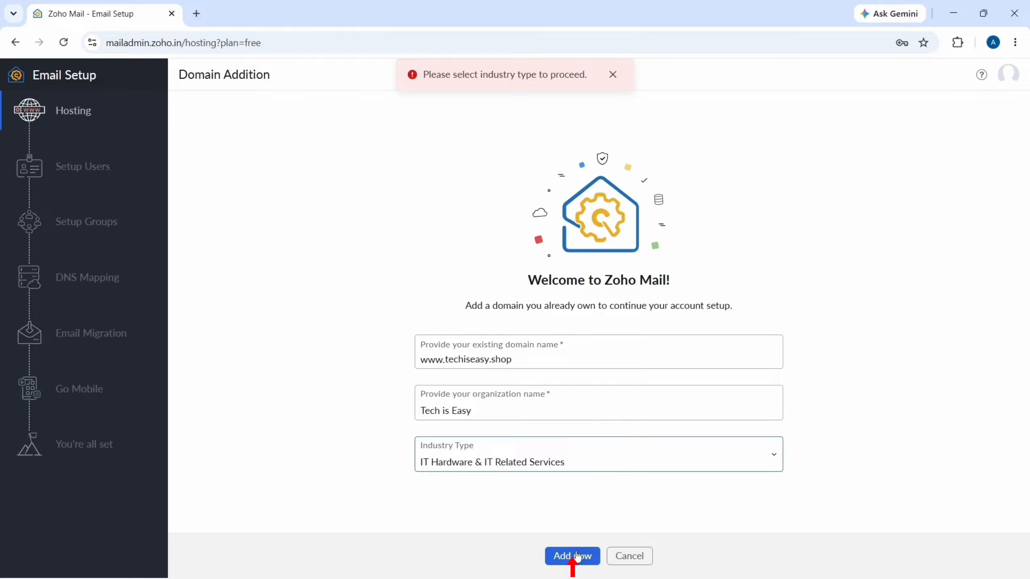
{"action": "left_click", "coordinate": [574, 557]}
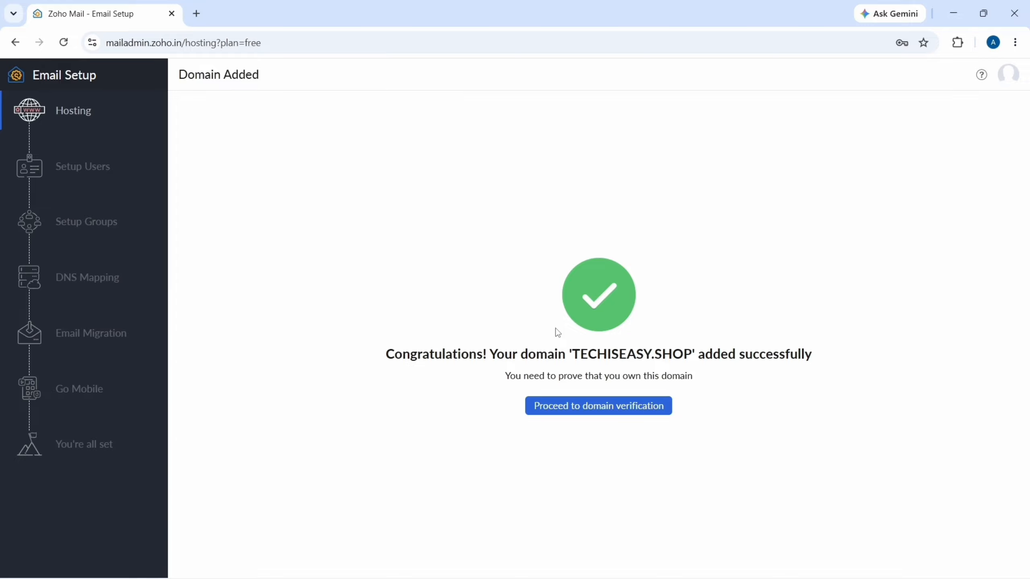
- Choose TXT-record domain verification for techiseasy.shop and start a new tab for Hostinger's DNS
{"action": "left_click", "coordinate": [604, 405]}
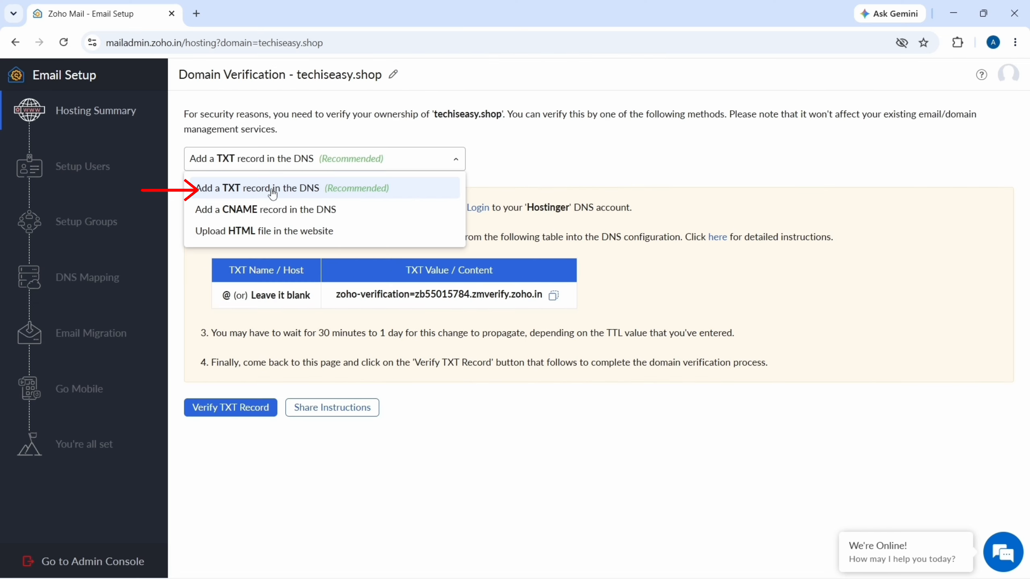
{"action": "left_click", "coordinate": [272, 193]}
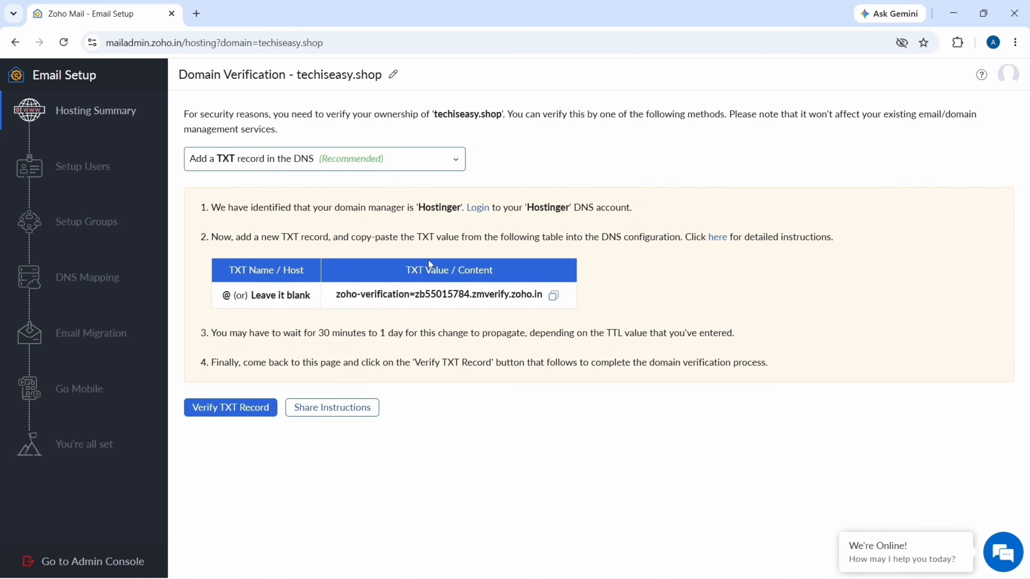
{"action": "key", "text": "ctrl+t"}
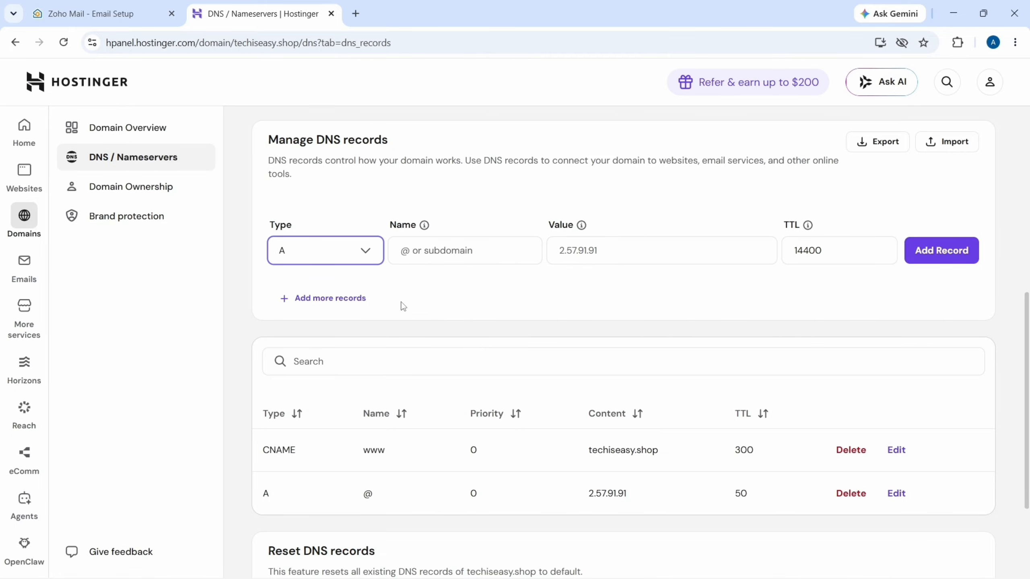
- In Hostinger, add a TXT record for @ holding Zoho's verification value with TTL 14400
{"action": "left_click", "coordinate": [328, 255]}
{"action": "scroll", "coordinate": [333, 402], "scroll_direction": "down", "scroll_amount": 2}
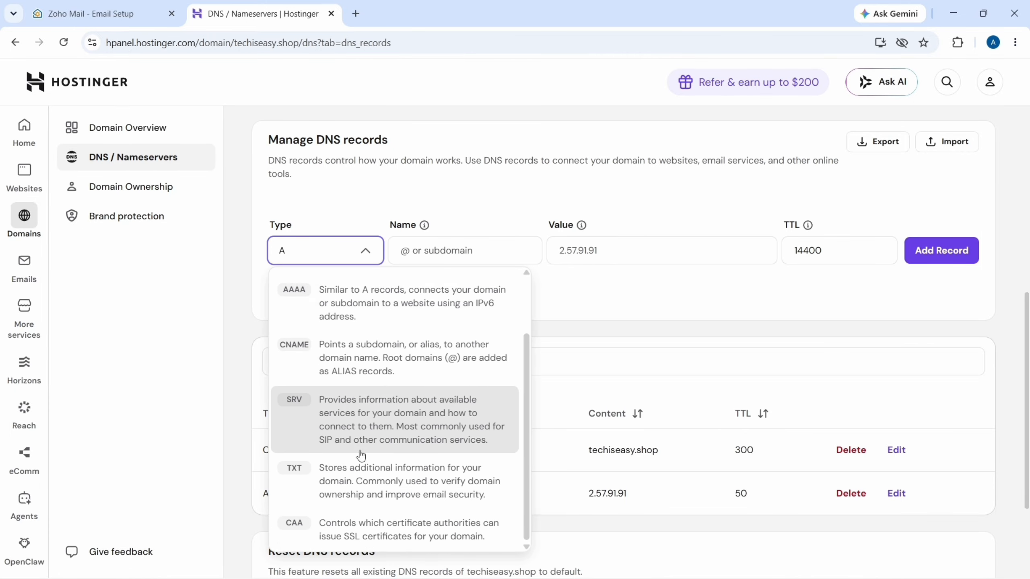
{"action": "left_click", "coordinate": [357, 484]}
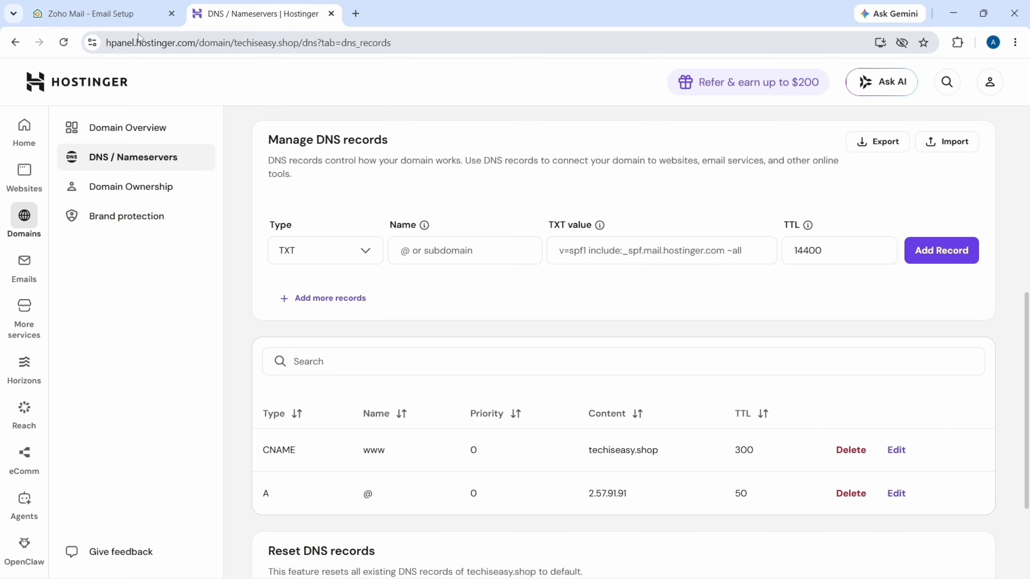
{"action": "left_click", "coordinate": [85, 20]}
{"action": "left_click", "coordinate": [268, 14]}
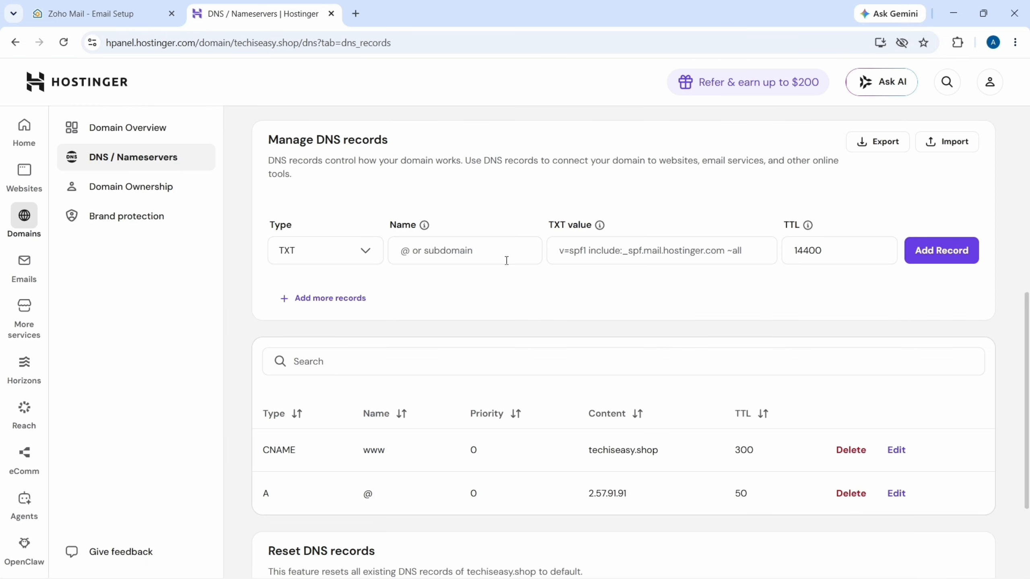
{"action": "left_click", "coordinate": [438, 246]}
{"action": "type", "text": "@"}
{"action": "left_click", "coordinate": [667, 238]}
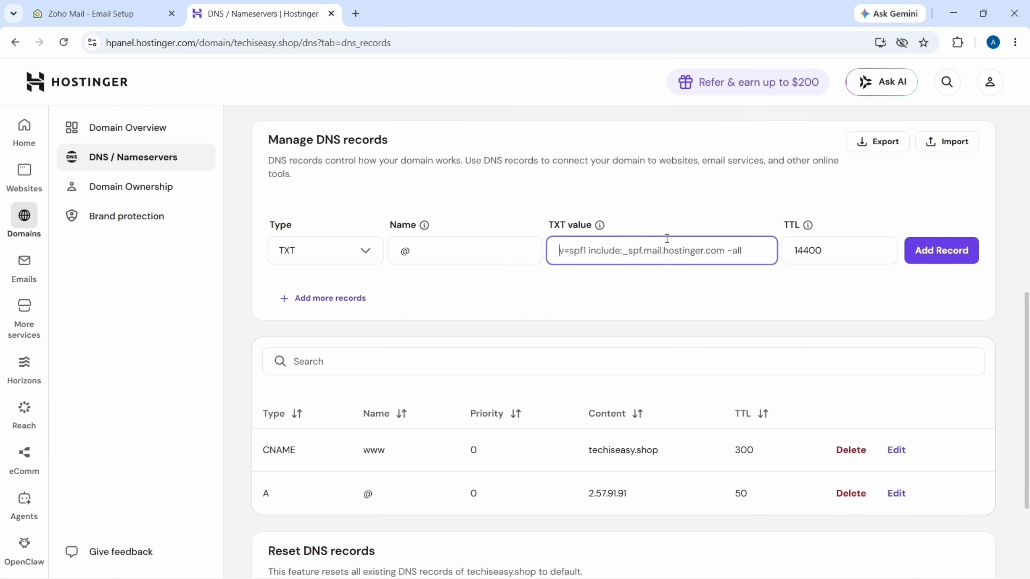
{"action": "type", "text": "zoho-verification=zb55015784.zmverify.zoho.in"}
{"action": "left_click", "coordinate": [113, 8]}
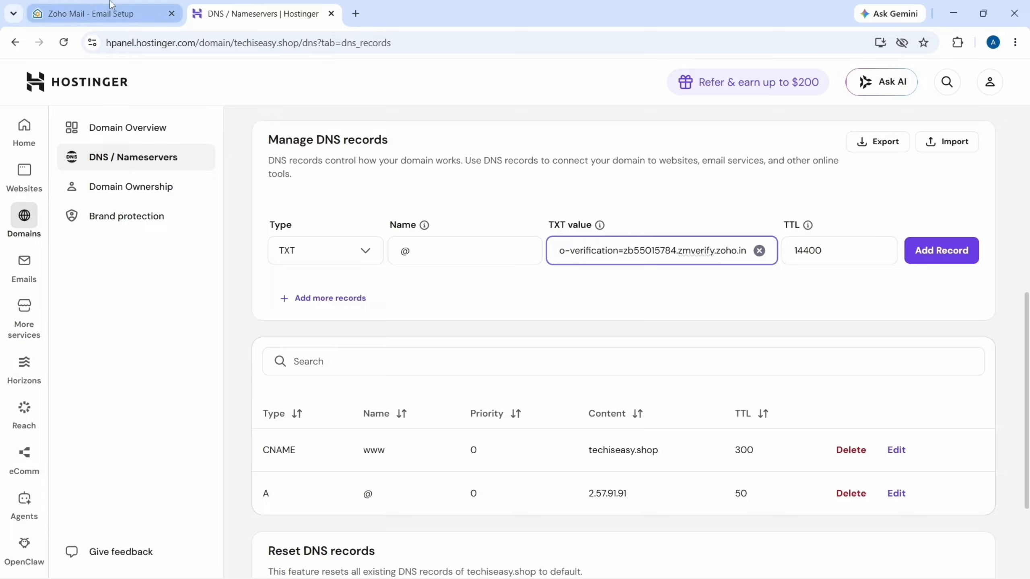
{"action": "left_click", "coordinate": [267, 16]}
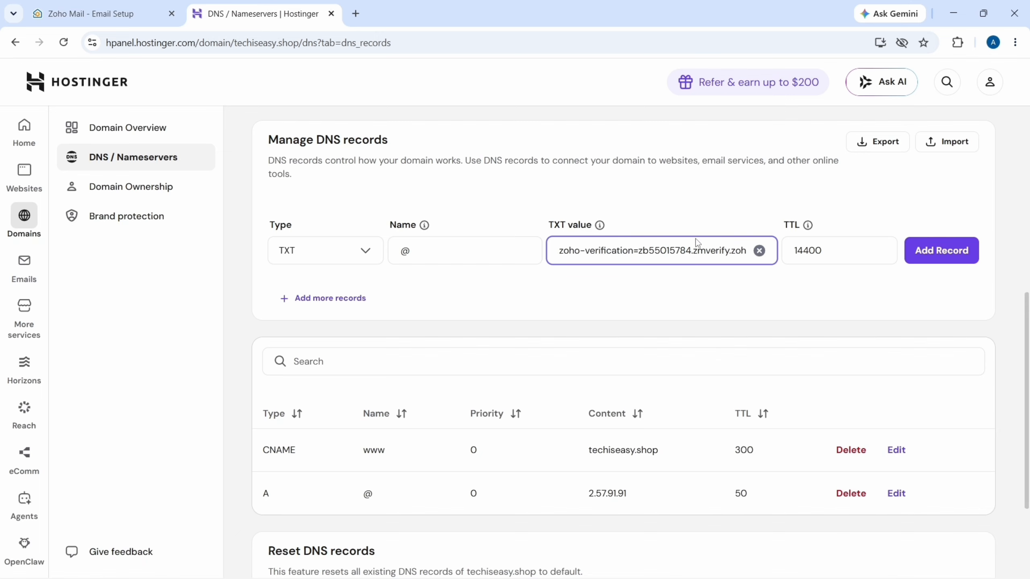
{"action": "left_click", "coordinate": [962, 251]}
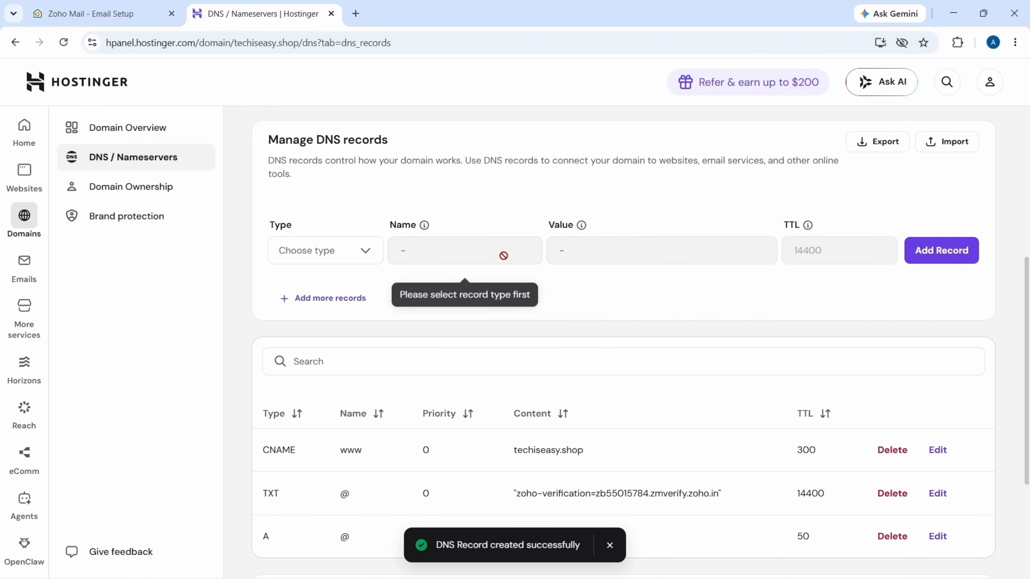
{"action": "left_click", "coordinate": [137, 6]}
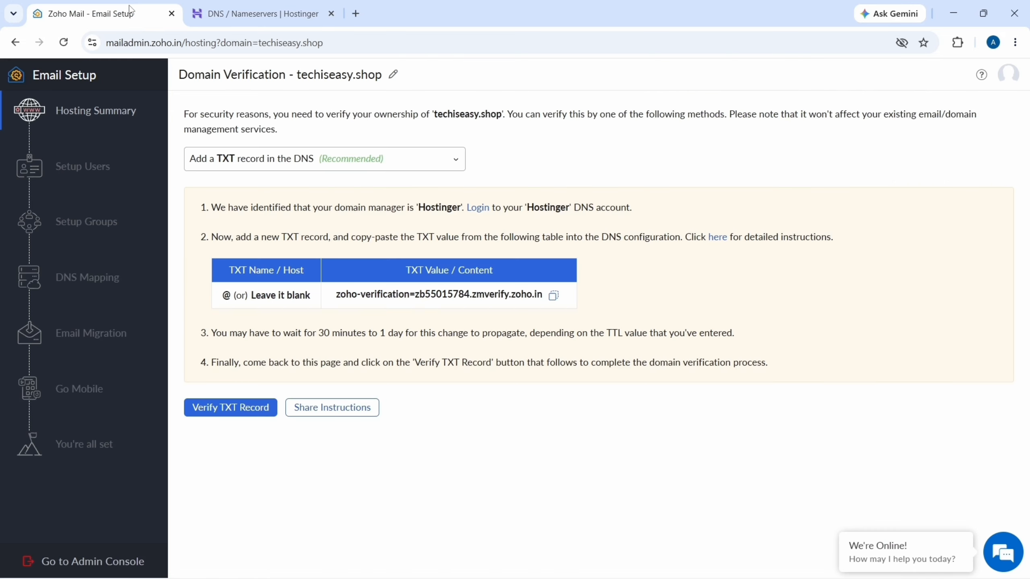
{"action": "left_click", "coordinate": [239, 409]}
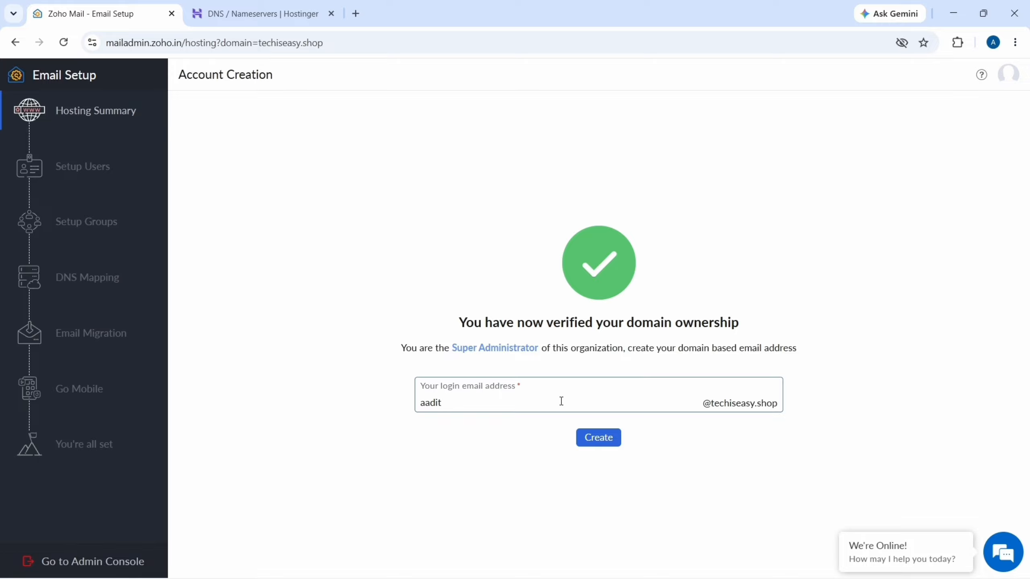
{"action": "left_click_drag", "start_coordinate": [561, 401], "coordinate": [354, 417]}
{"action": "left_click", "coordinate": [597, 444]}
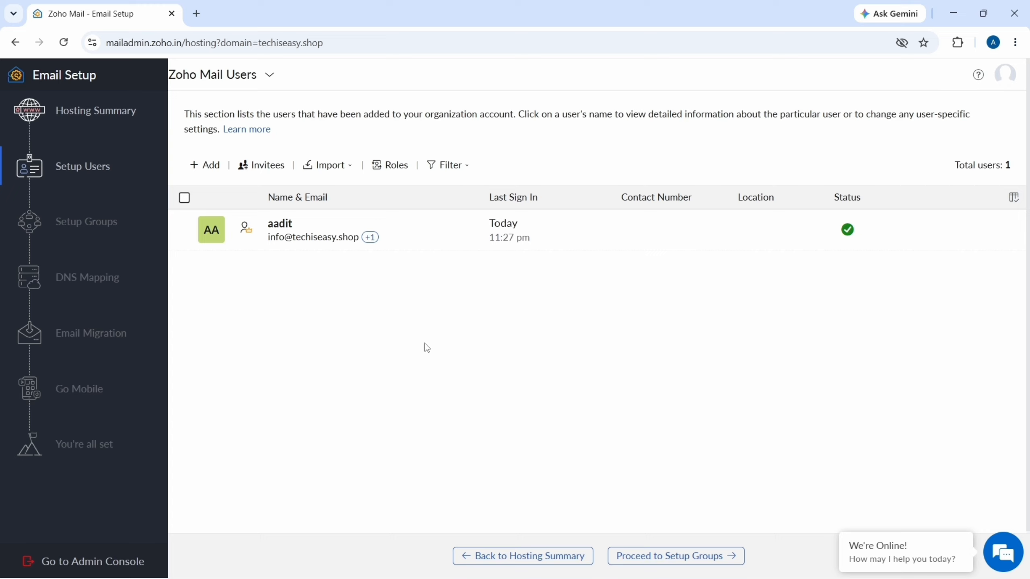
- Abandon adding a second user, then skip the groups step to reach DNS Mapping
{"action": "left_click", "coordinate": [202, 166]}
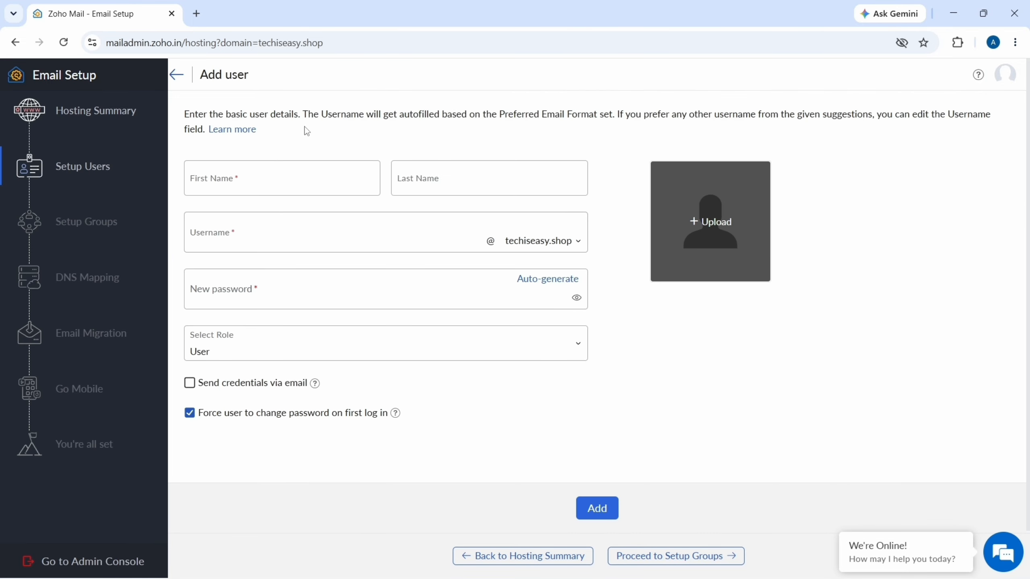
{"action": "left_click", "coordinate": [282, 248]}
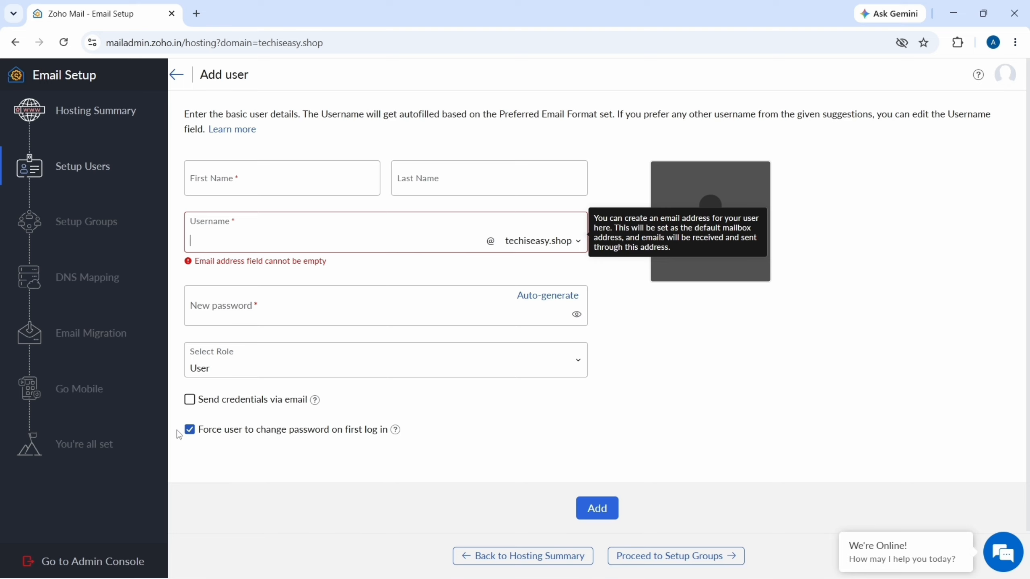
{"action": "left_click", "coordinate": [177, 76]}
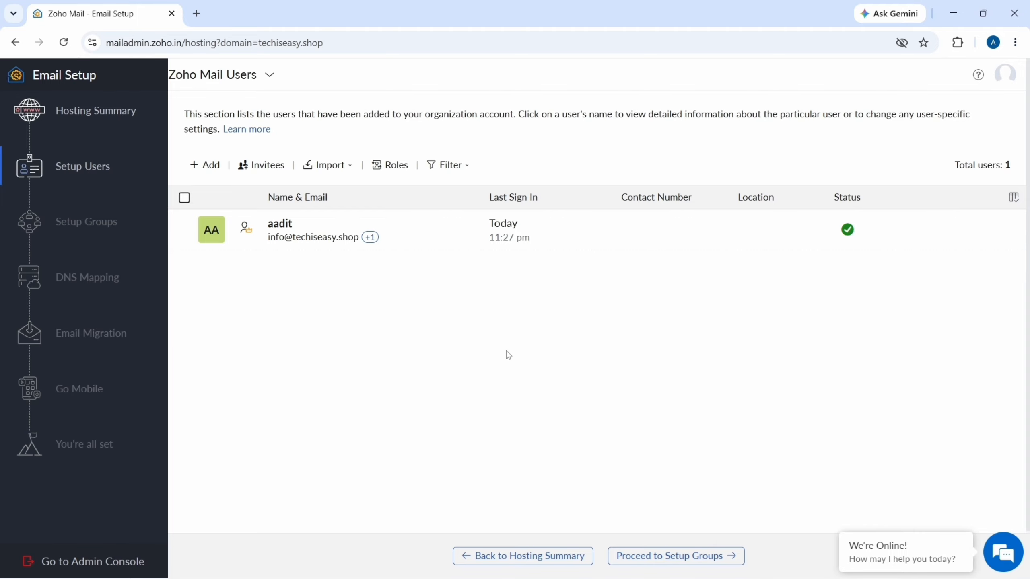
{"action": "left_click", "coordinate": [669, 557]}
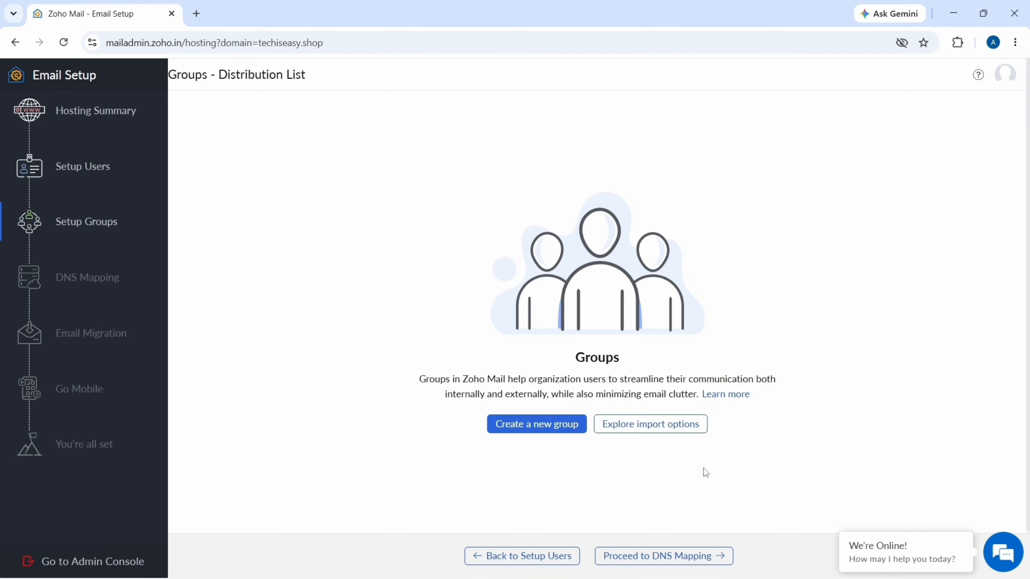
{"action": "left_click", "coordinate": [697, 555]}
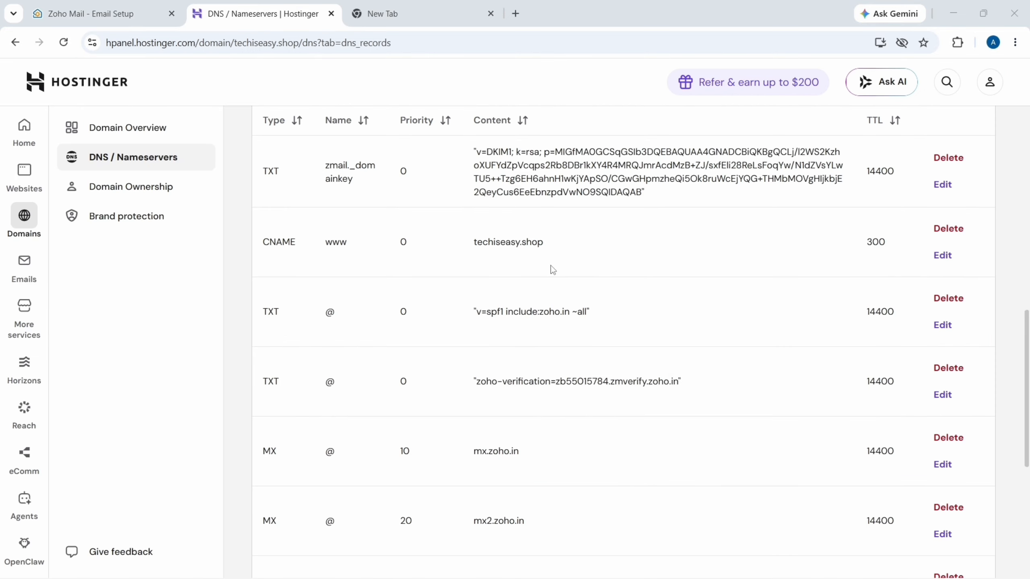
- After checking Hostinger's MX, SPF and DKIM records, switch back to the Zoho Mail setup tab
{"action": "left_click", "coordinate": [165, 5]}
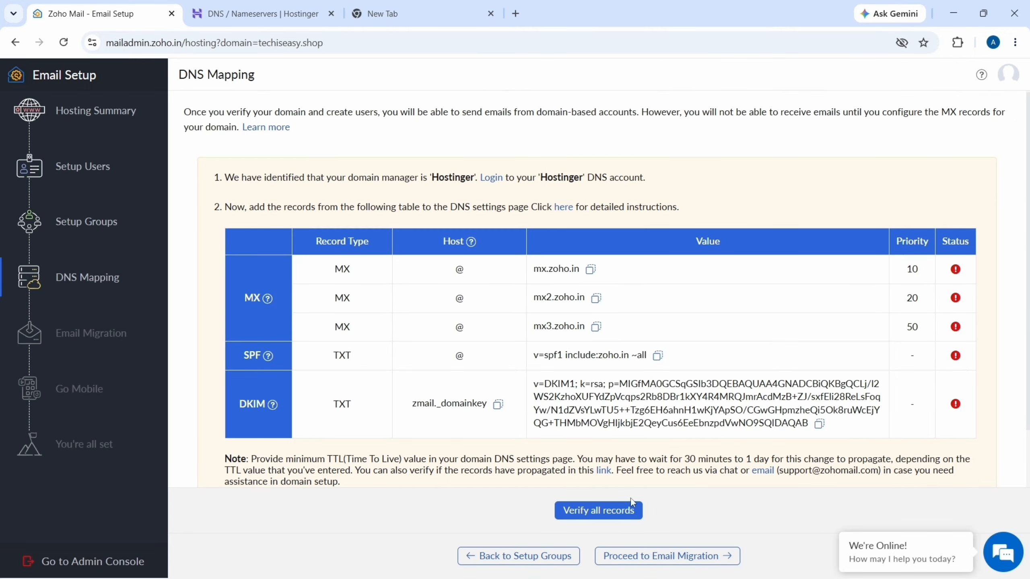
- Verify all DNS records (SPF and DKIM pass, MX pending) and proceed to Email Migration
{"action": "left_click", "coordinate": [622, 512]}
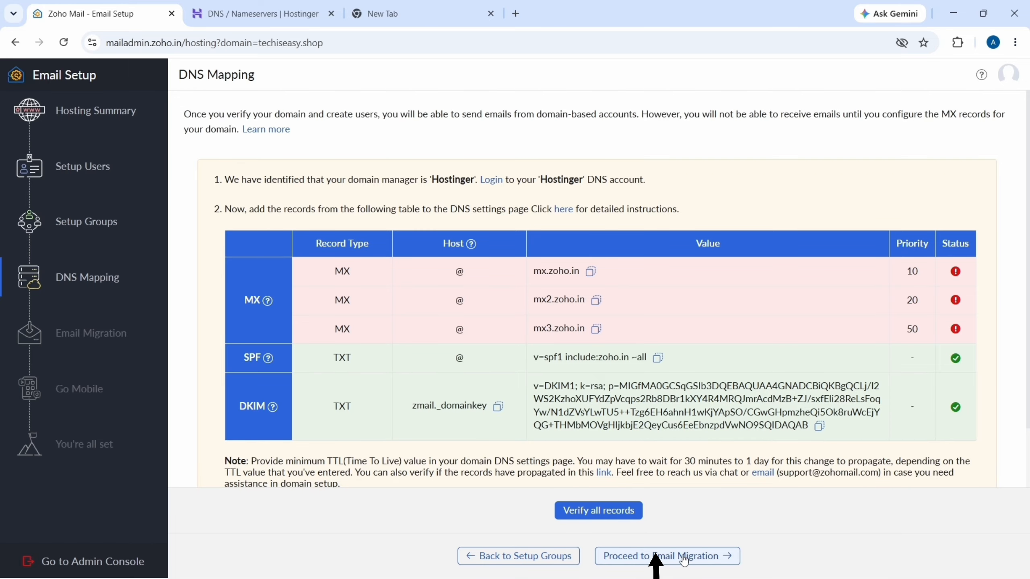
{"action": "left_click", "coordinate": [710, 560]}
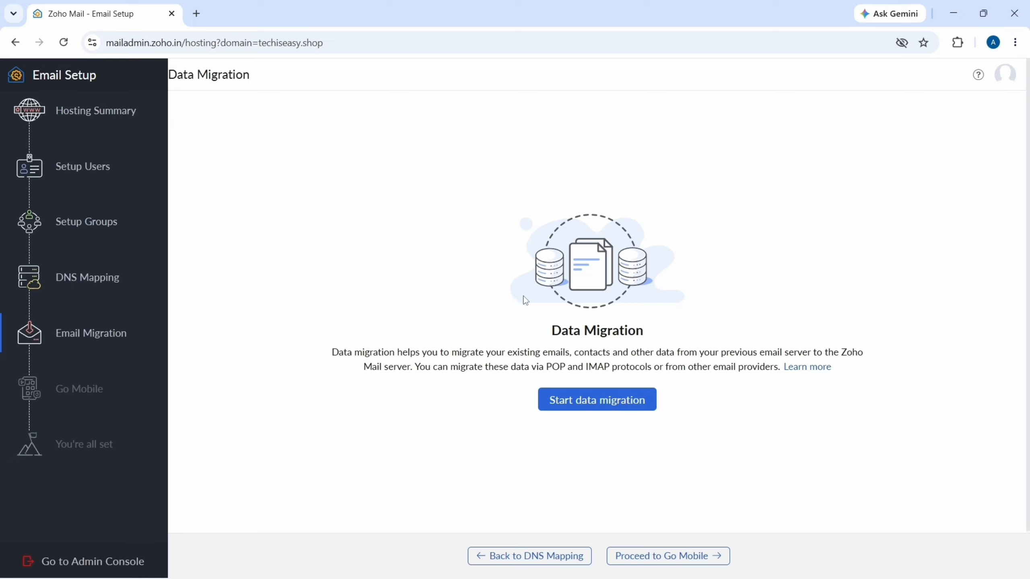
- Skip Data Migration and Go Mobile to complete setup, then go to the Admin Console
{"action": "left_click", "coordinate": [673, 560]}
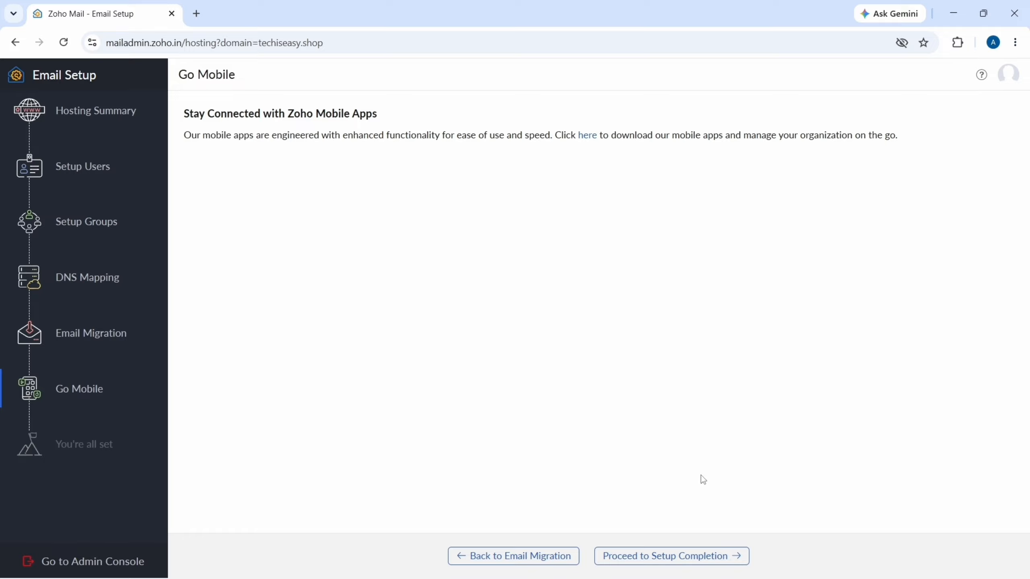
{"action": "left_click", "coordinate": [699, 559]}
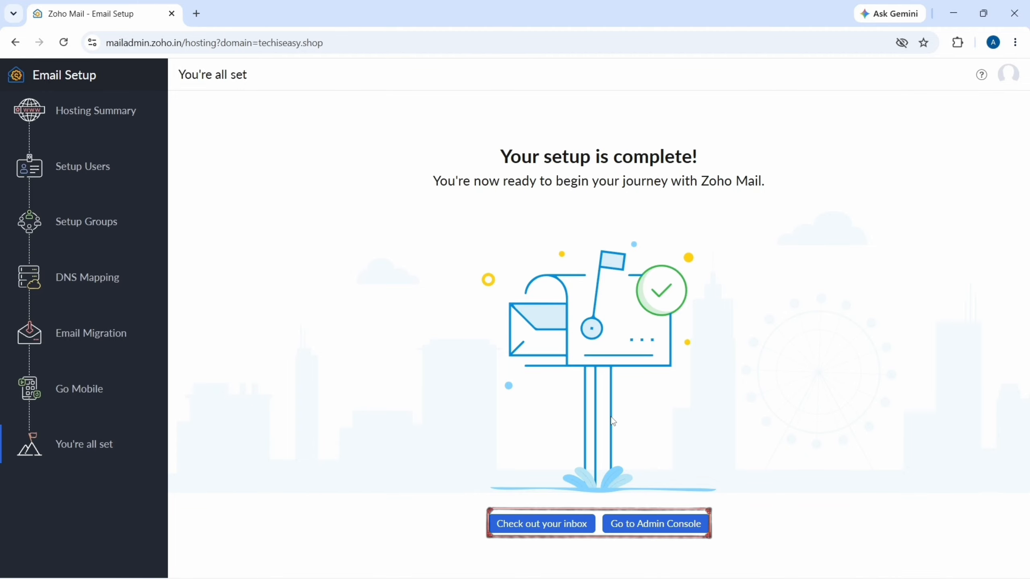
{"action": "left_click", "coordinate": [680, 526]}
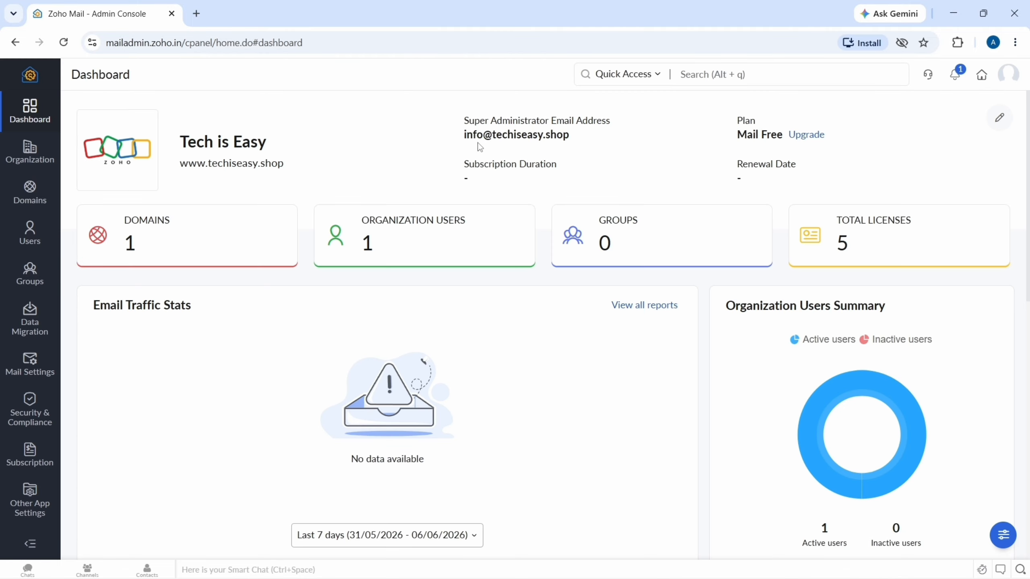
- Review the Tech is Easy admin dashboard, then open the Zoho Mail inbox
{"action": "left_click_drag", "start_coordinate": [462, 135], "coordinate": [587, 132]}
{"action": "left_click", "coordinate": [611, 140]}
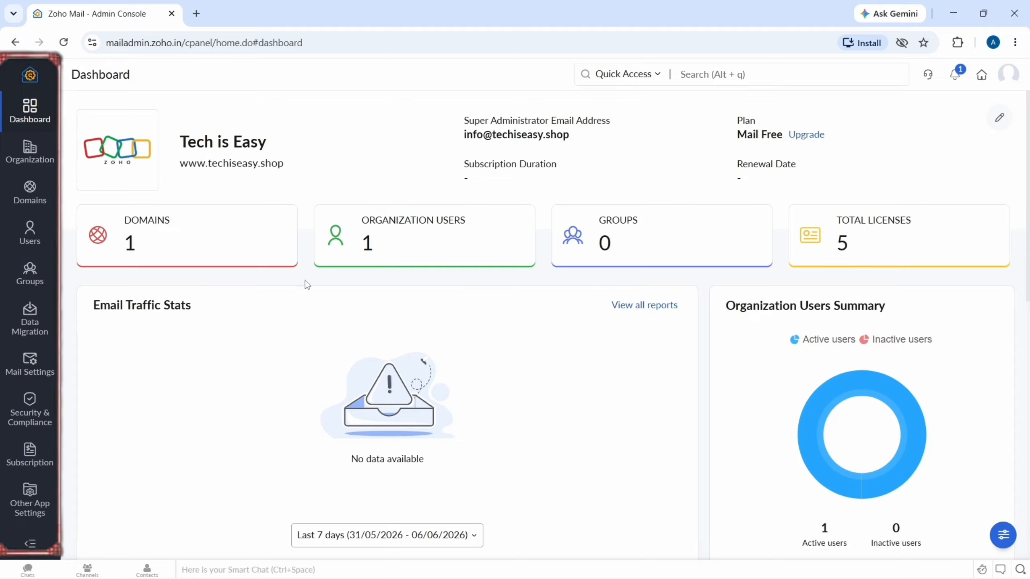
{"action": "scroll", "coordinate": [30, 194], "scroll_direction": "down", "scroll_amount": 2}
{"action": "scroll", "coordinate": [31, 259], "scroll_direction": "up", "scroll_amount": 2}
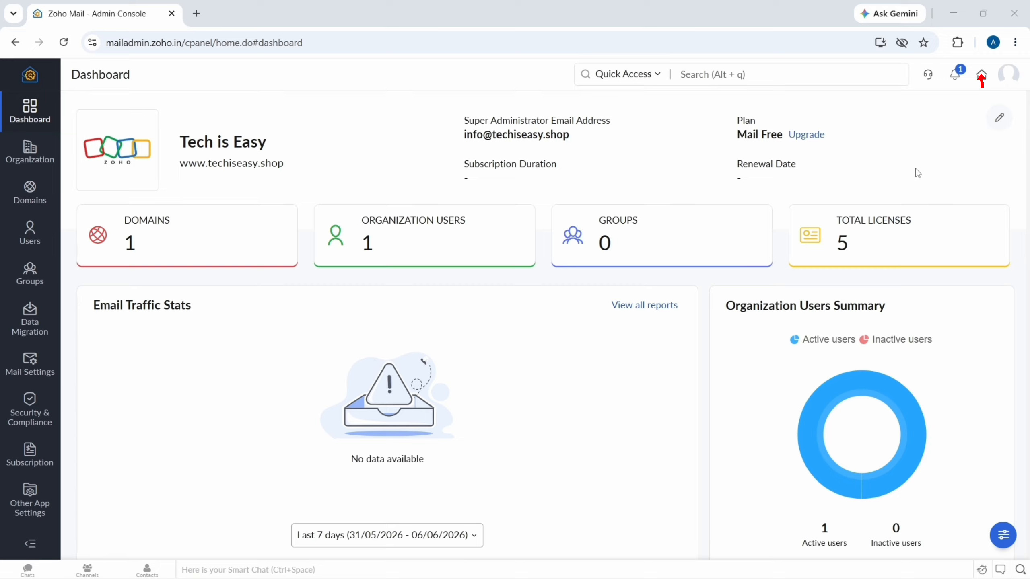
{"action": "left_click", "coordinate": [982, 76]}
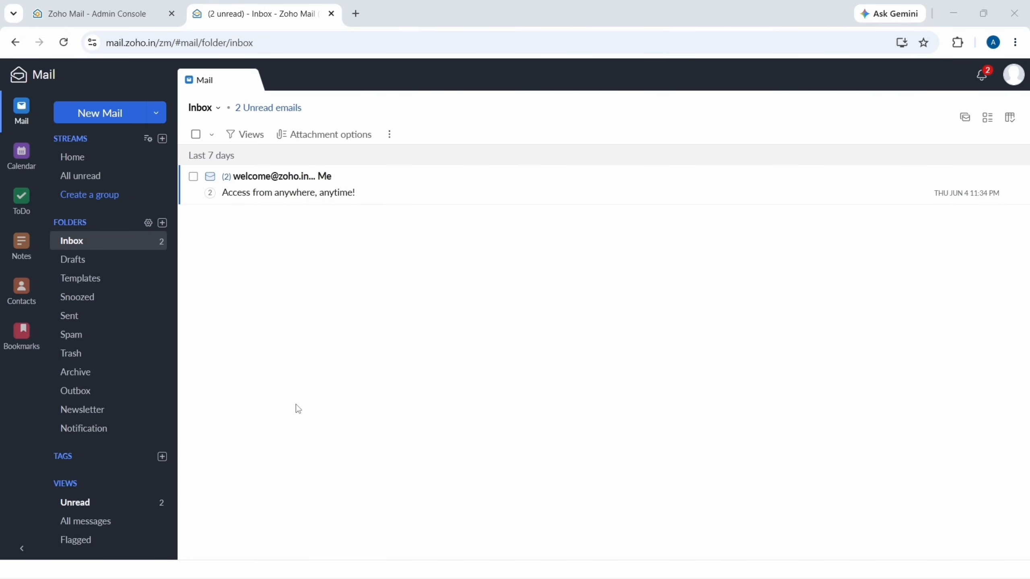
- Start composing a new email from the techiseasy.shop inbox holding two unread welcome messages
{"action": "left_click", "coordinate": [100, 114]}
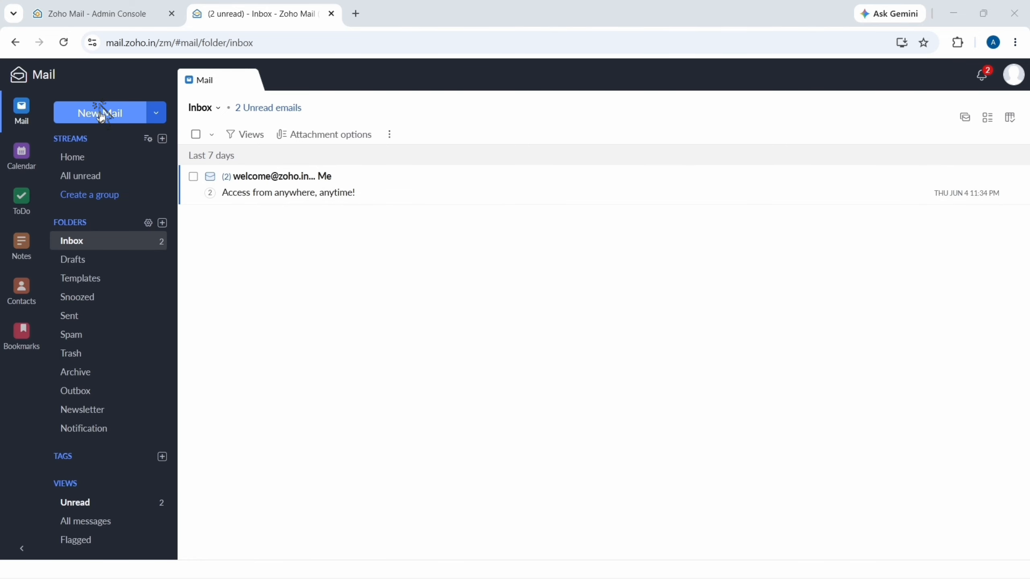